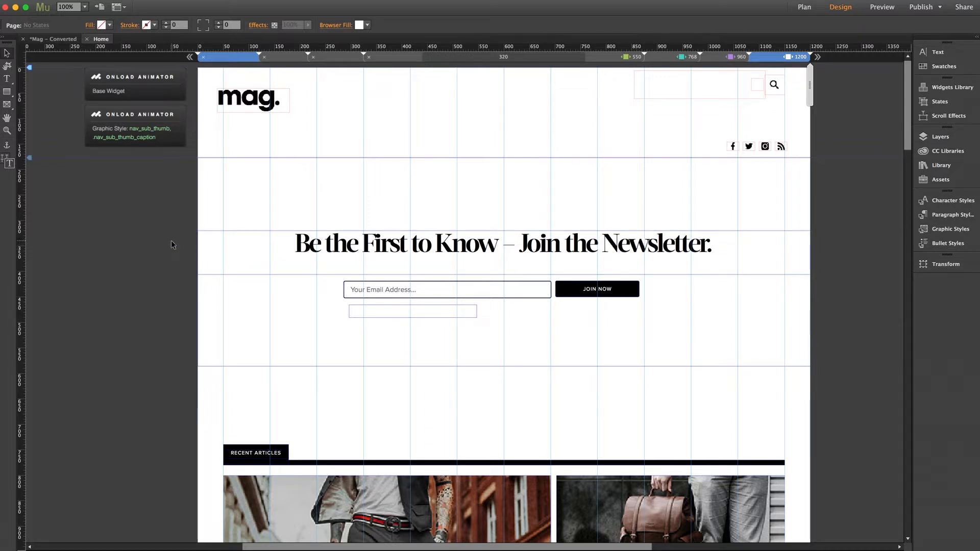
Delete the newsletter signup section below the header and move the Recent Articles section down to about Y 1165.
left_click_drag(145, 195, 449, 317)
key("Delete")
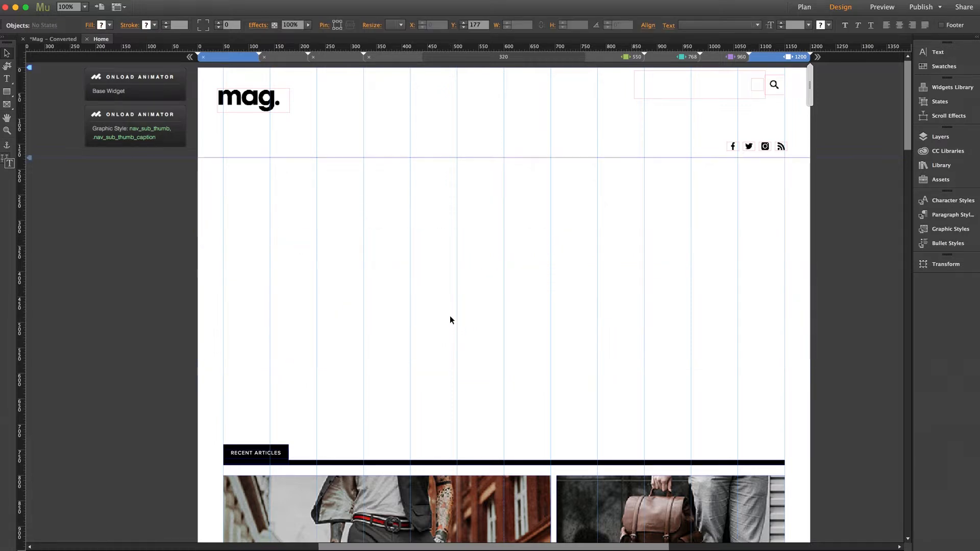
scroll(131, 301, "down", 5)
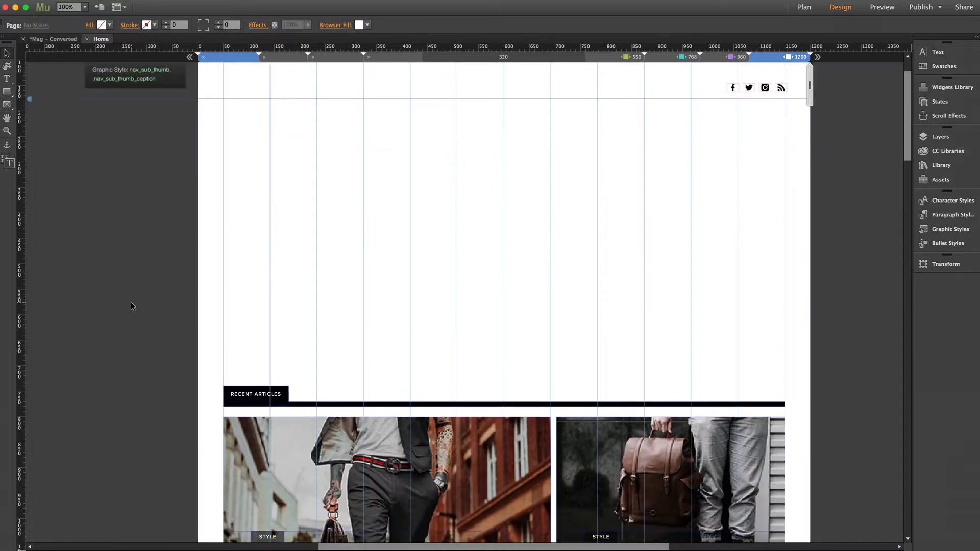
scroll(131, 302, "down", 1)
left_click(235, 190)
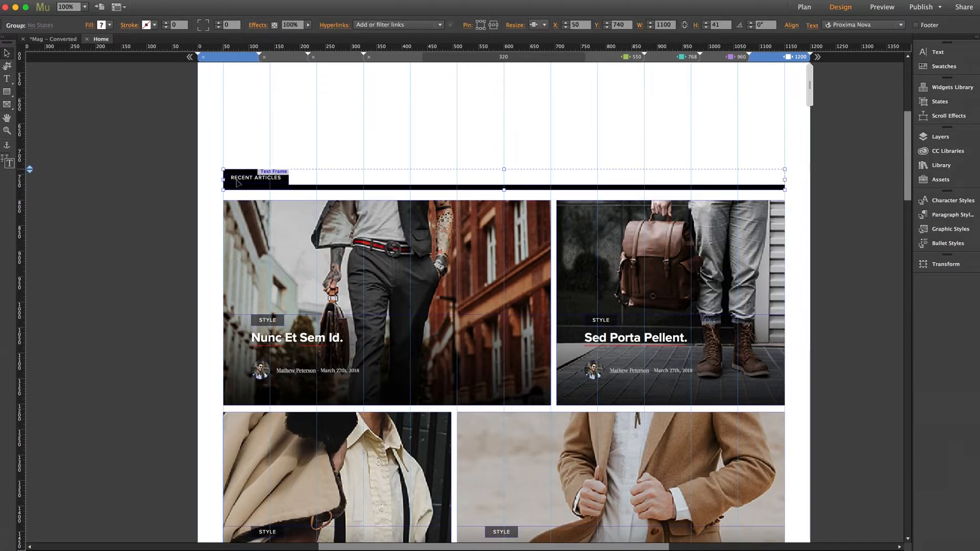
left_click_drag(30, 169, 31, 393)
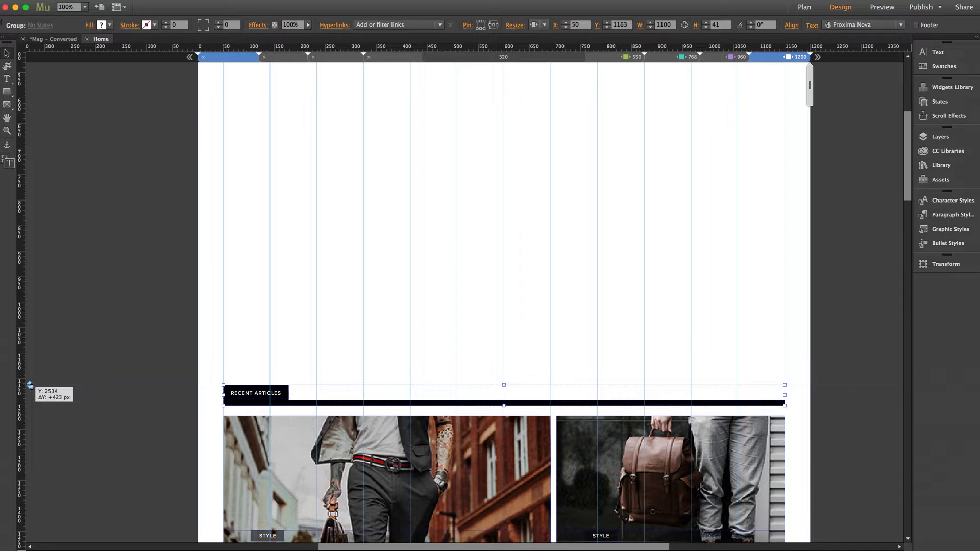
scroll(109, 251, "up", 1)
scroll(109, 247, "up", 5)
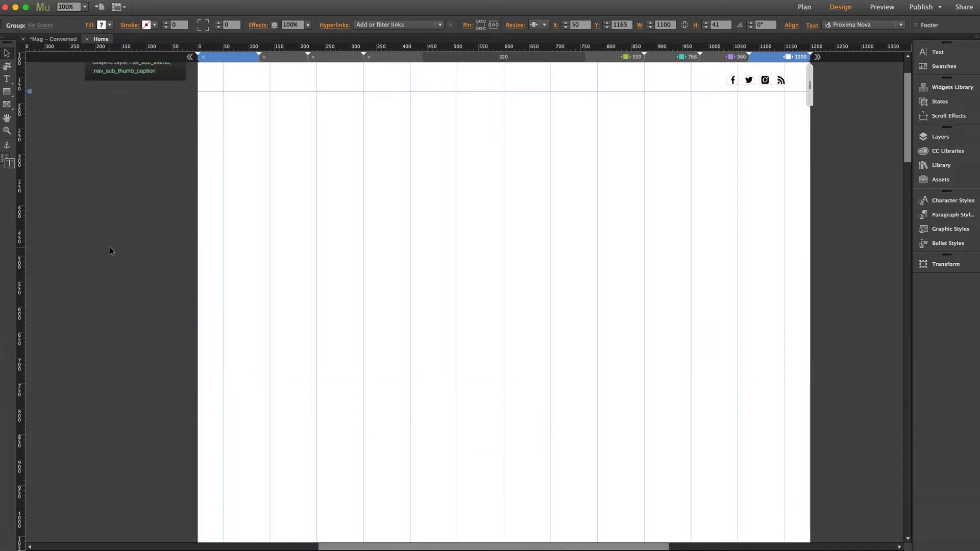
left_click(171, 251)
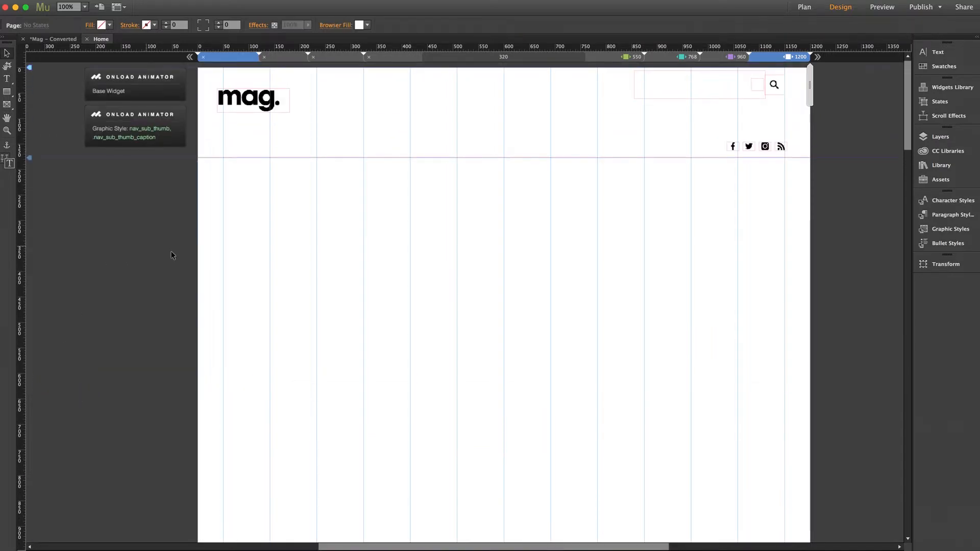
Place the Category Hero – Desktop library item directly below the header at X 0, Y 177.
left_click(928, 168)
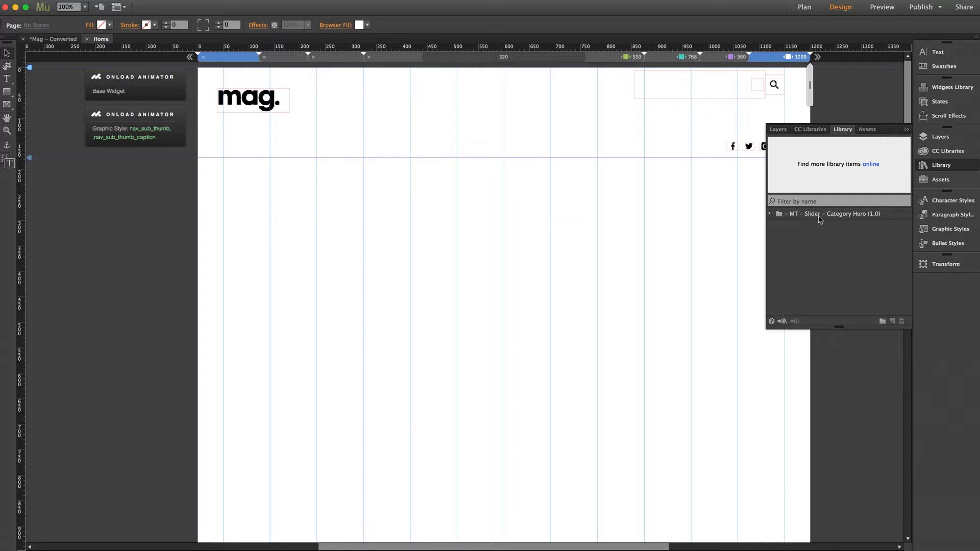
left_click(770, 215)
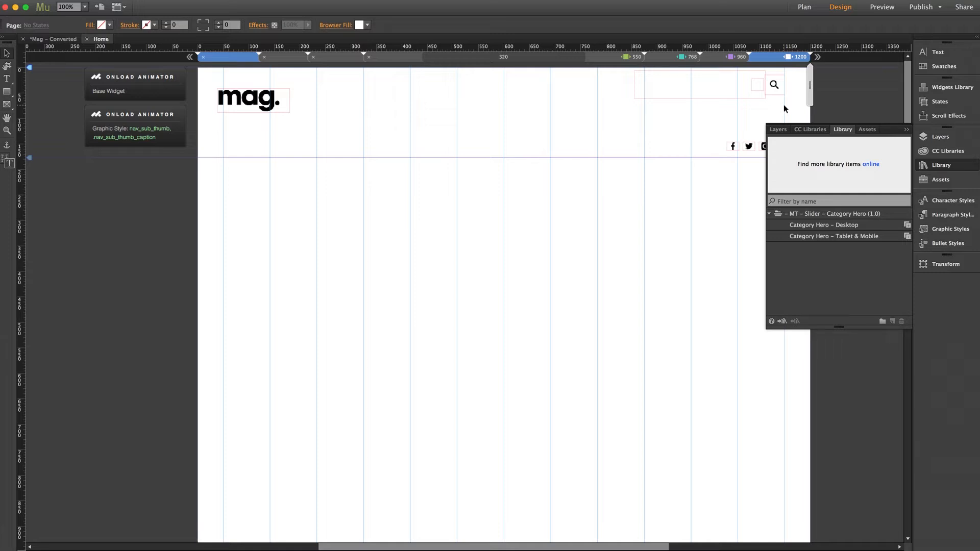
left_click_drag(806, 225, 198, 160)
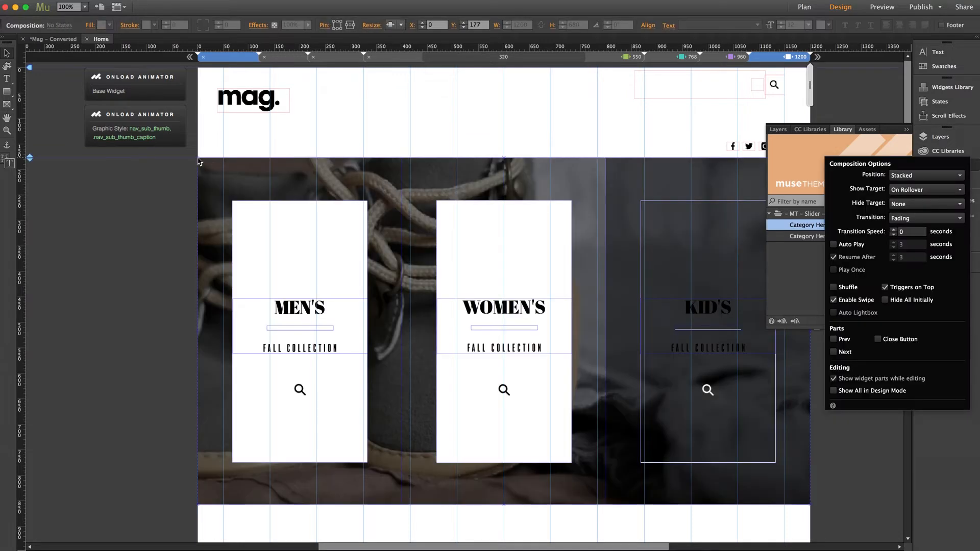
left_click(853, 101)
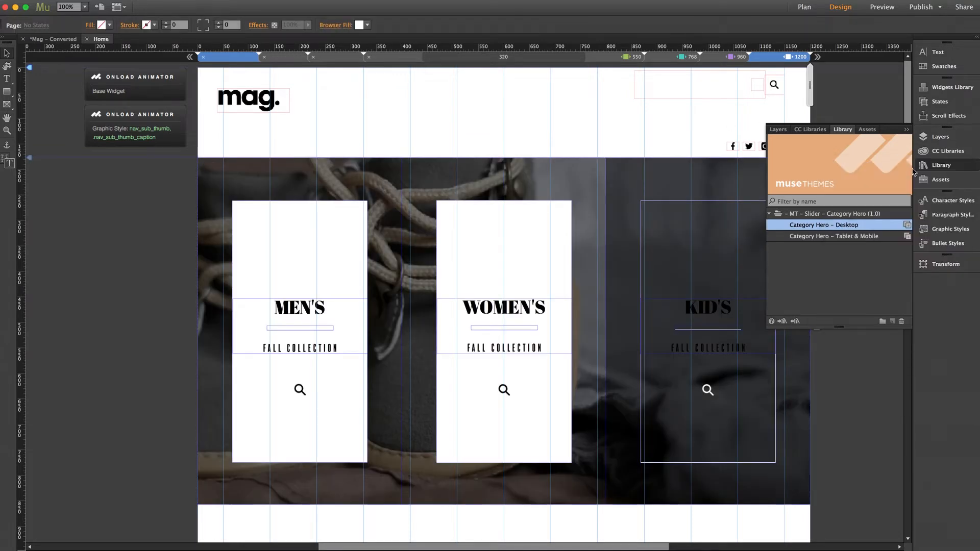
left_click(931, 166)
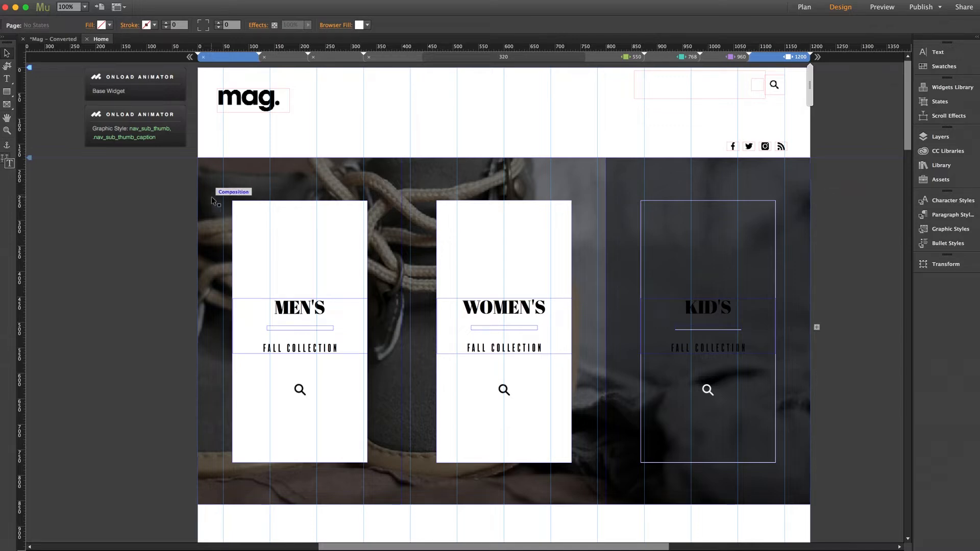
Switch the MEN'S Fall Collection text frame in the hero slider from its Normal state to its Active state.
scroll(163, 200, "down", 2)
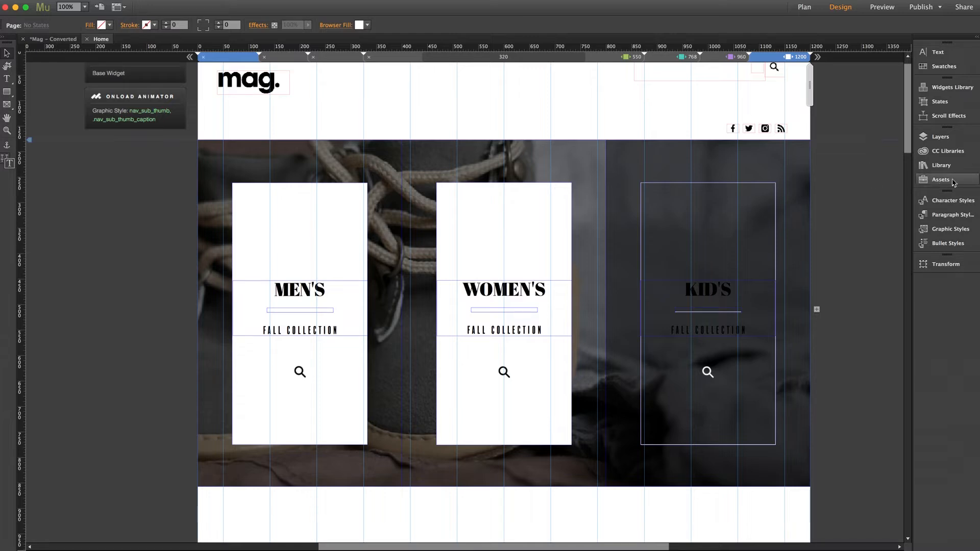
left_click(298, 291)
left_click(299, 292)
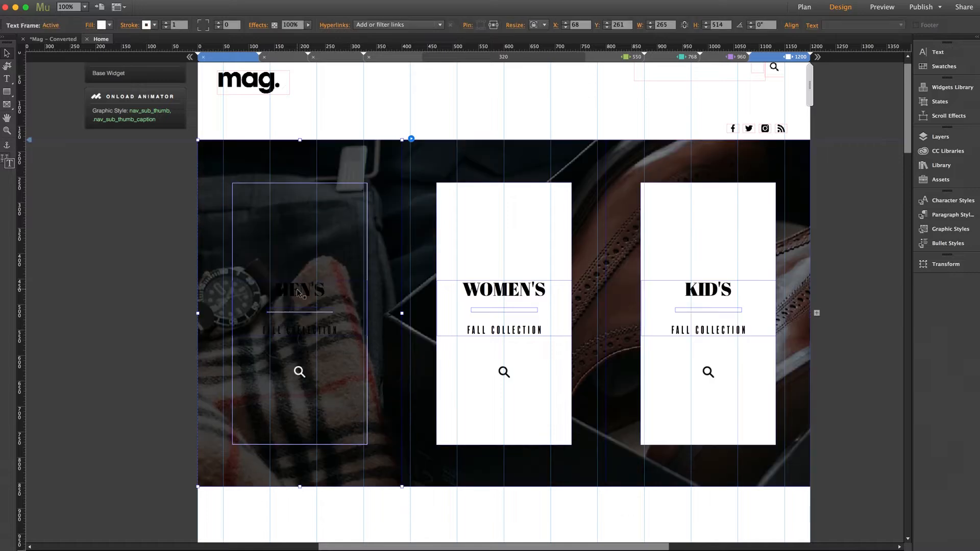
left_click(299, 292)
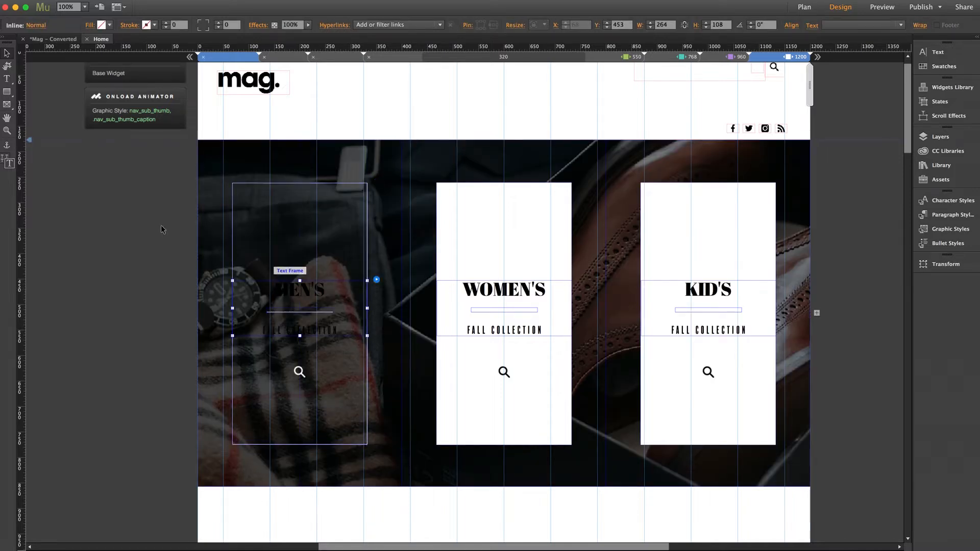
left_click(35, 25)
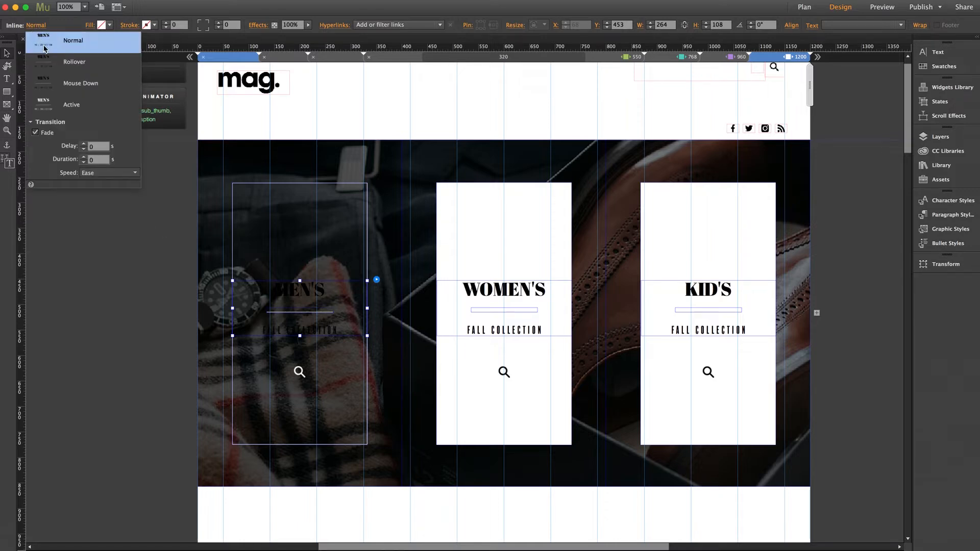
left_click(74, 107)
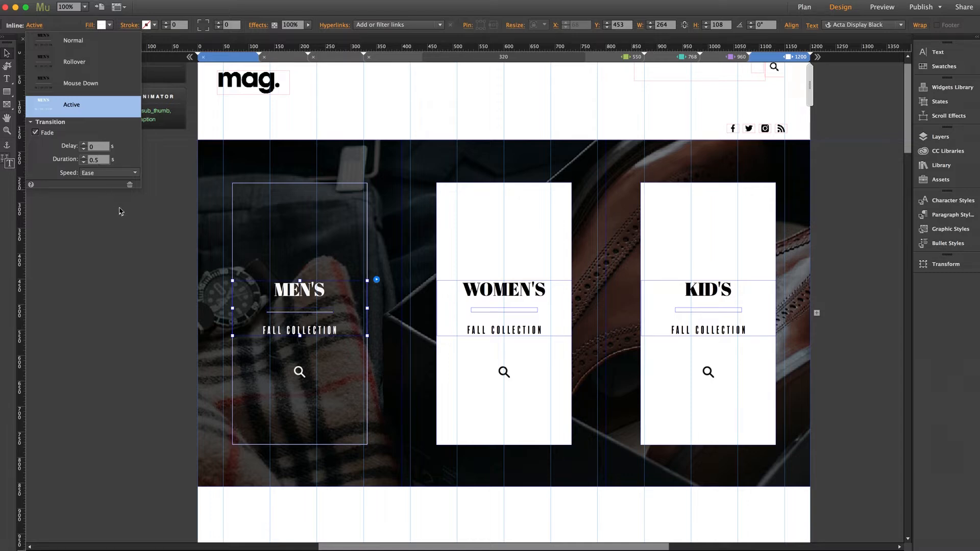
left_click(164, 296)
left_click(164, 296)
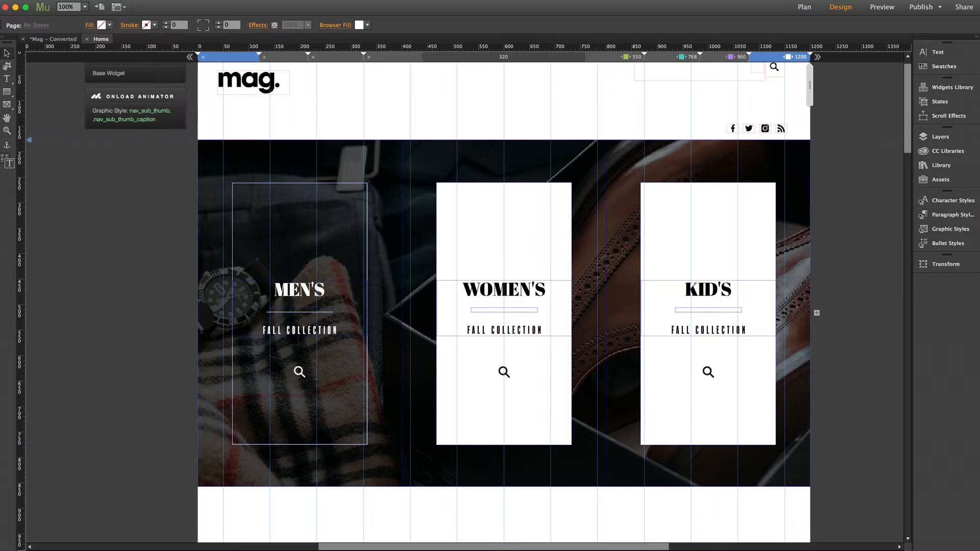
Switch to Finder, preview mag_sprite.png from the Assets - Category Hero folder, and return to the Muse page.
key("super+Tab")
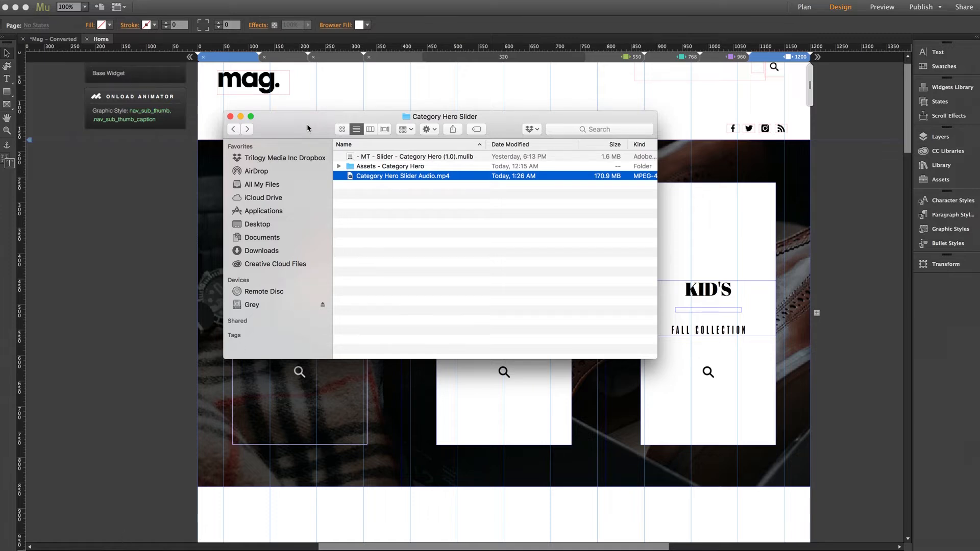
left_click_drag(307, 124, 296, 162)
double_click(351, 205)
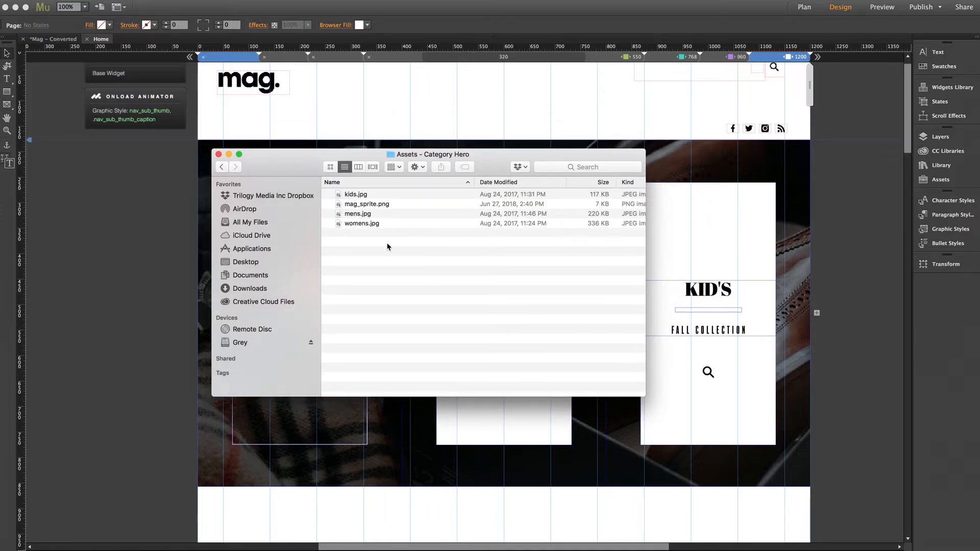
left_click(371, 205)
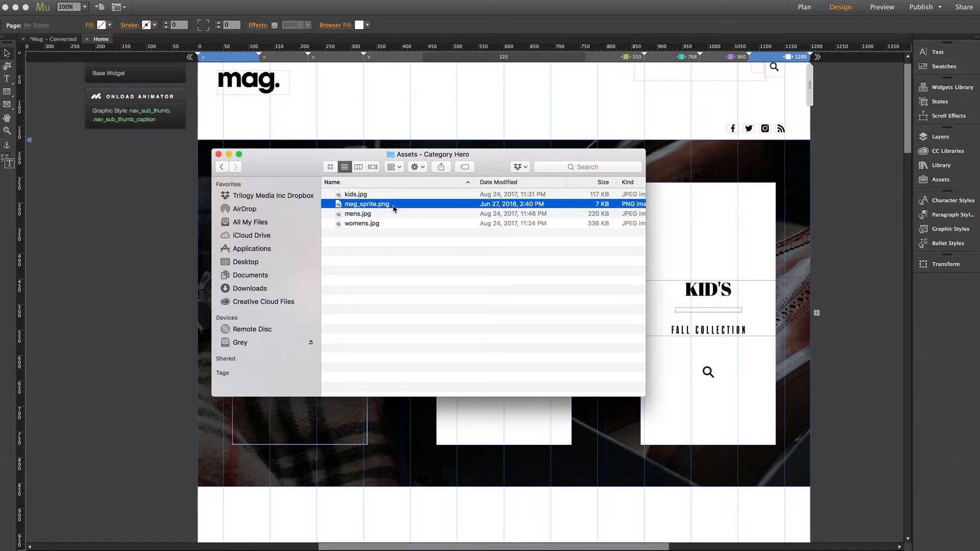
key("space")
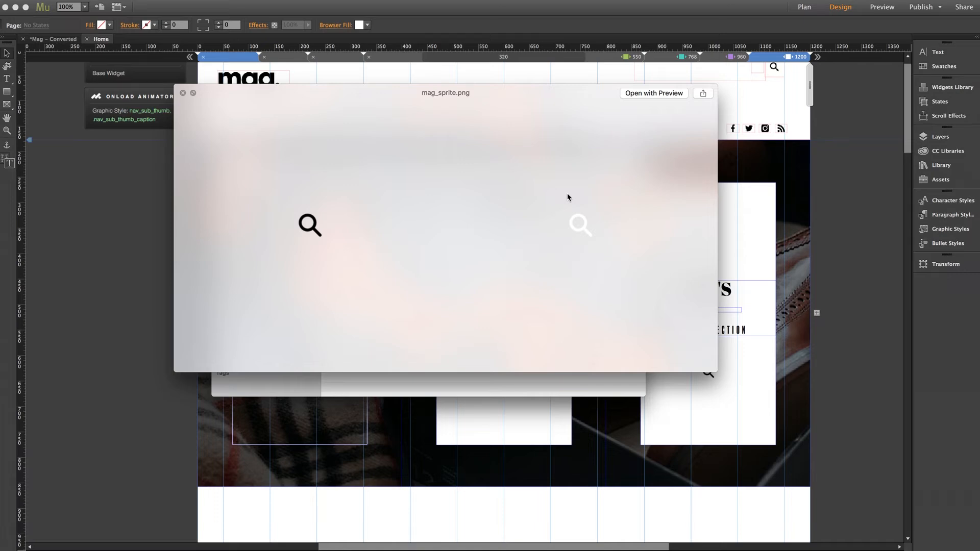
key("space")
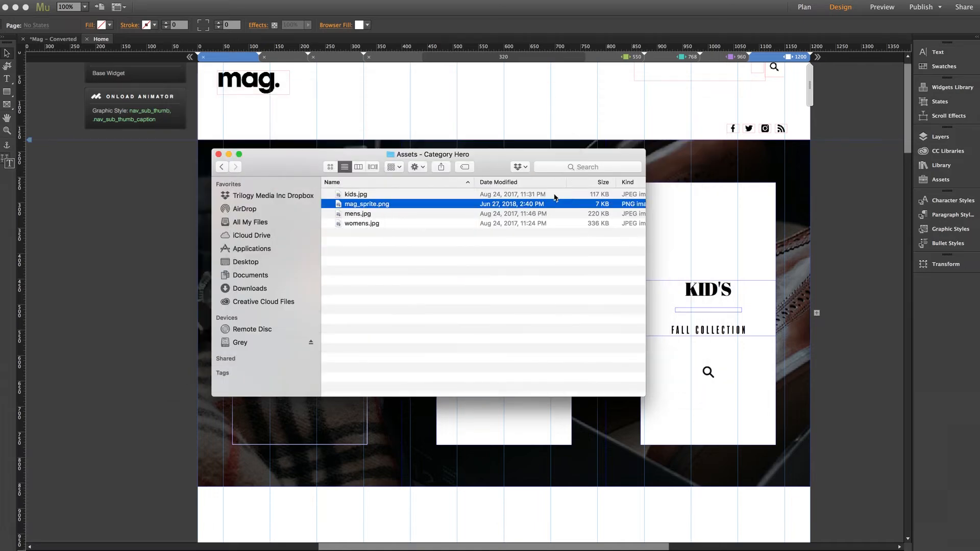
left_click(163, 233)
Toggle between the MEN'S and WOMEN'S slider triggers and move the MEN'S trigger down to Y 207.
scroll(153, 264, "down", 3)
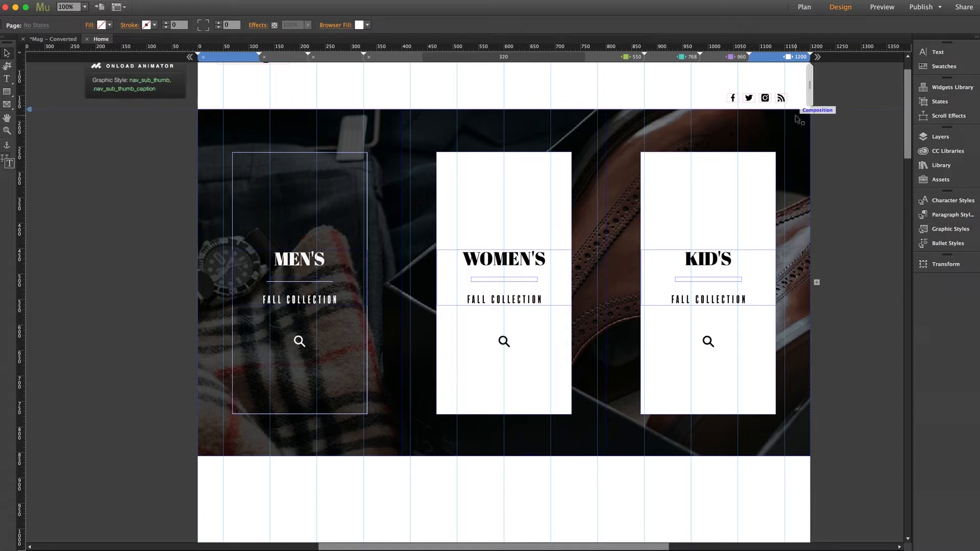
left_click(335, 134)
left_click(339, 134)
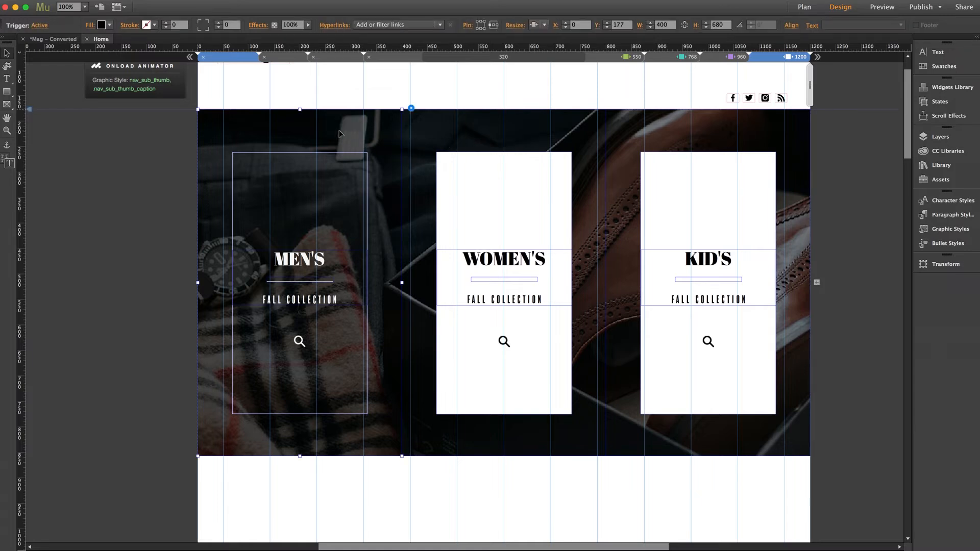
left_click(461, 134)
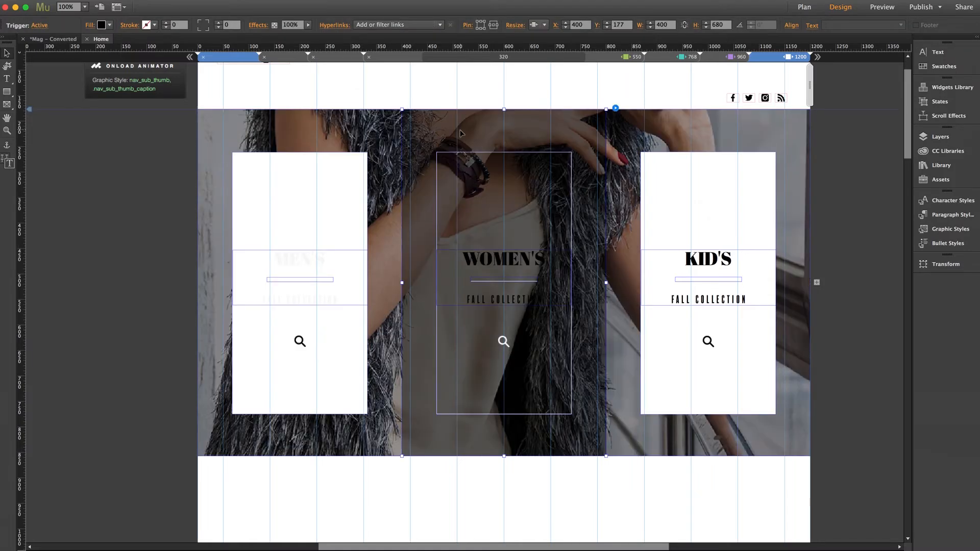
left_click(379, 134)
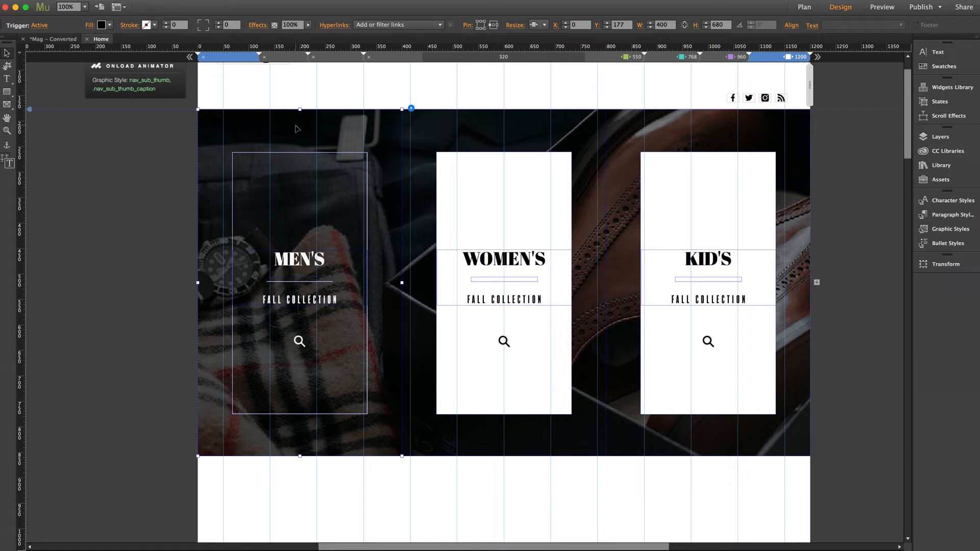
left_click_drag(298, 126, 298, 138)
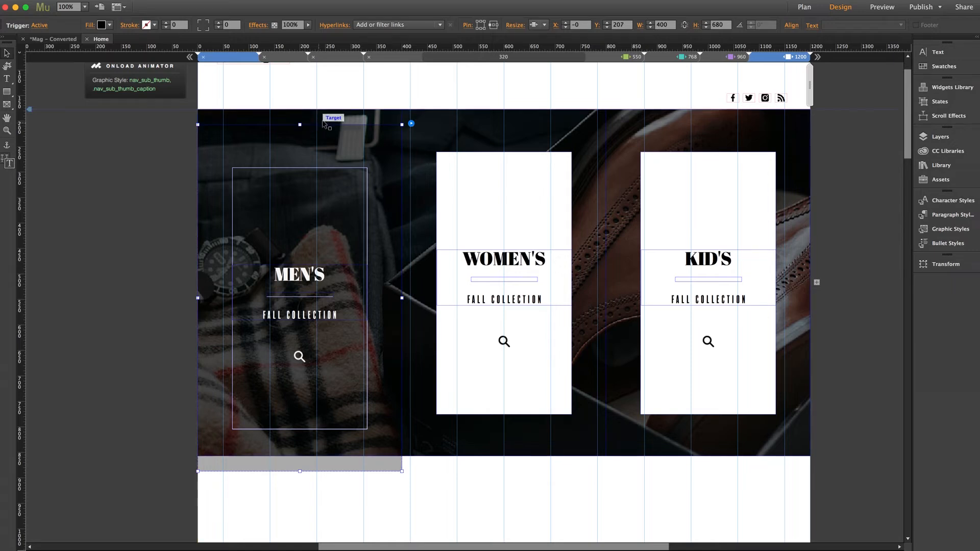
Inspect the background fill image of the men's and women's targets, display the kids' target, and reselect the MEN'S trigger.
left_click(342, 118)
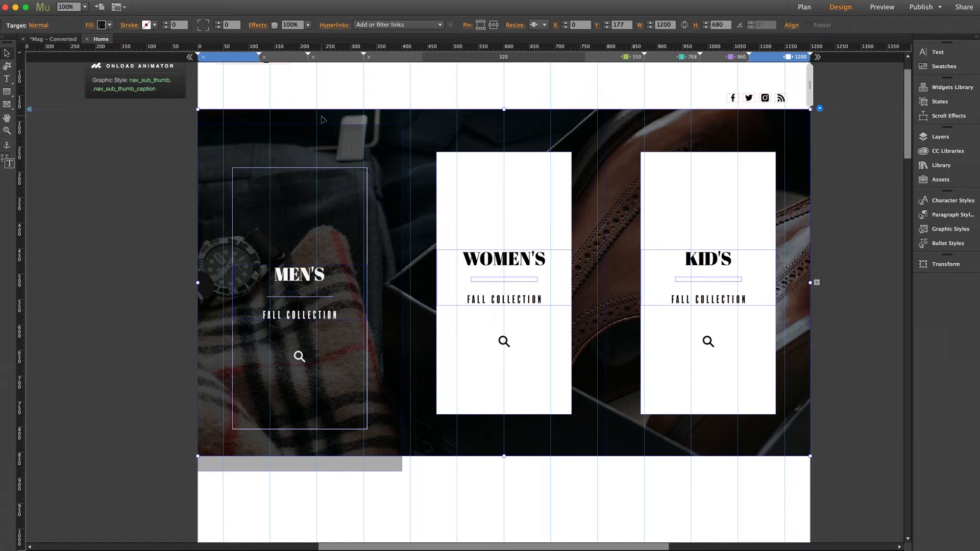
left_click(90, 26)
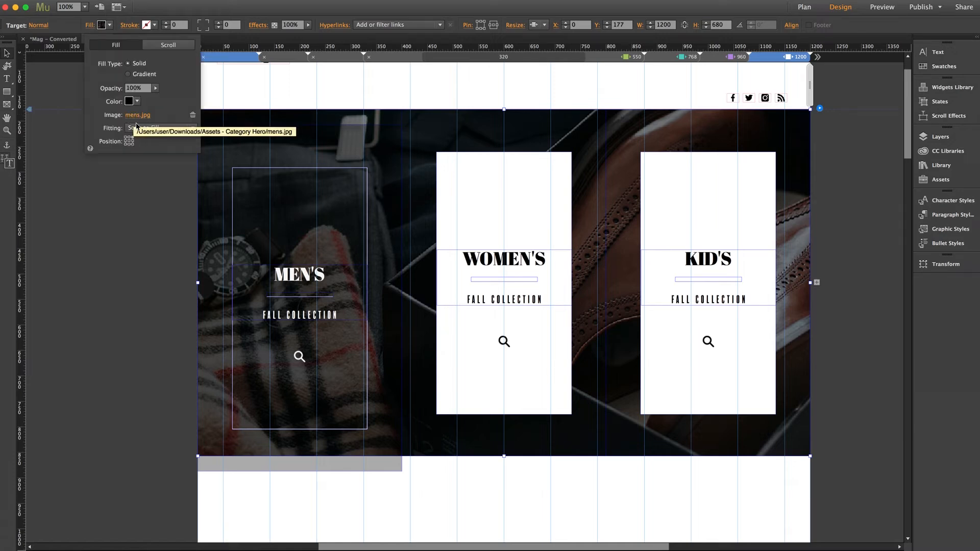
left_click(435, 130)
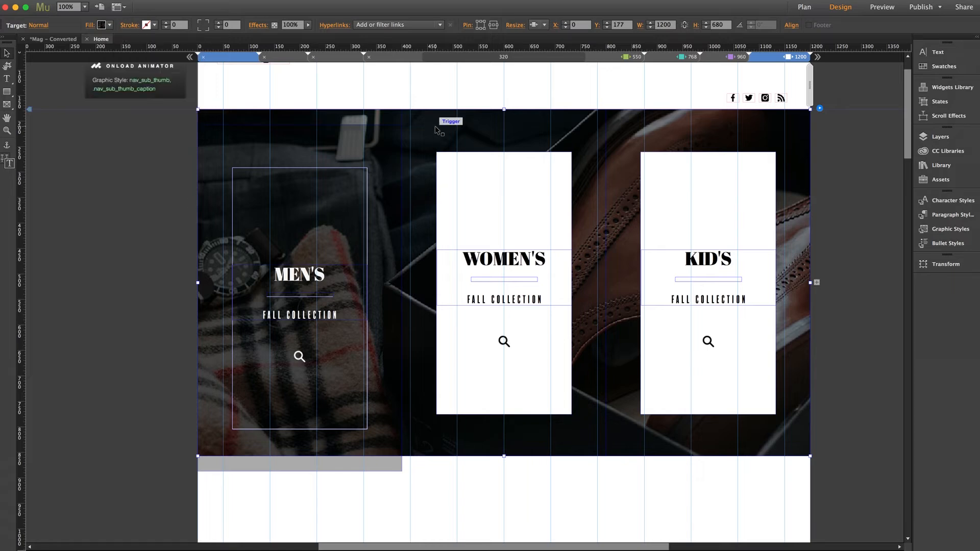
left_click(470, 131)
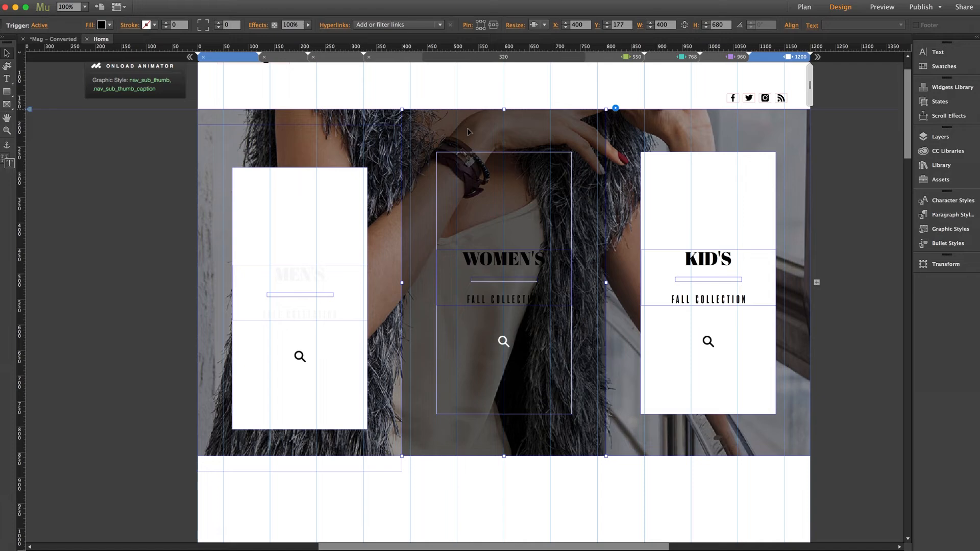
left_click(347, 121)
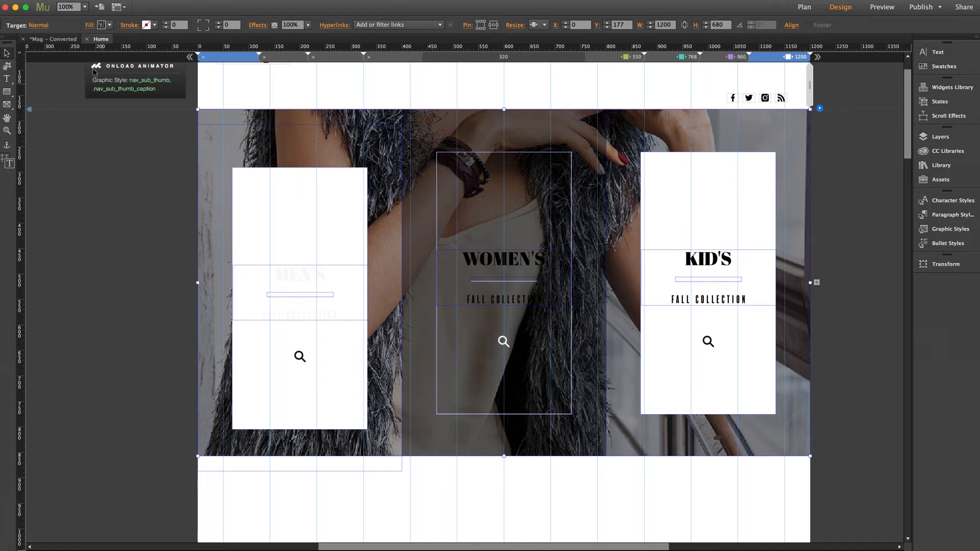
left_click(89, 28)
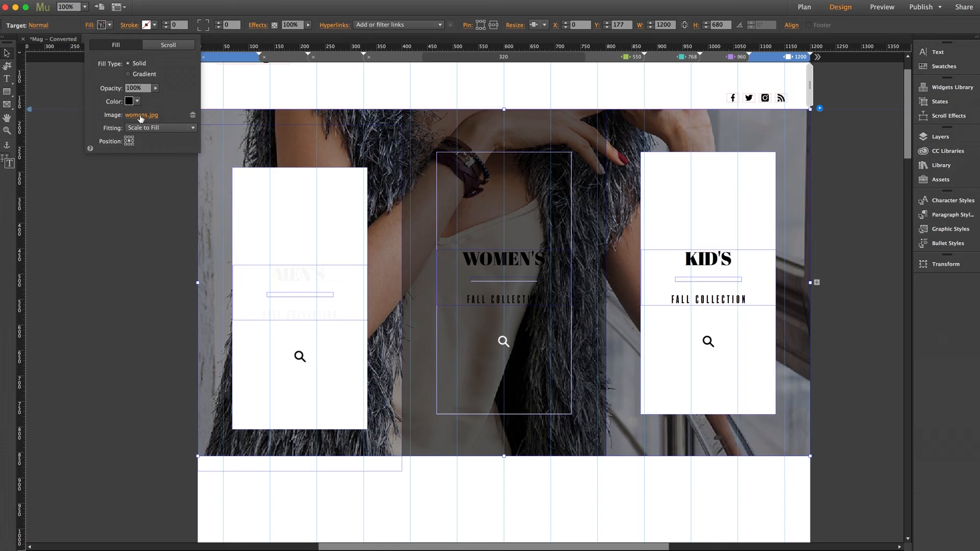
left_click(664, 133)
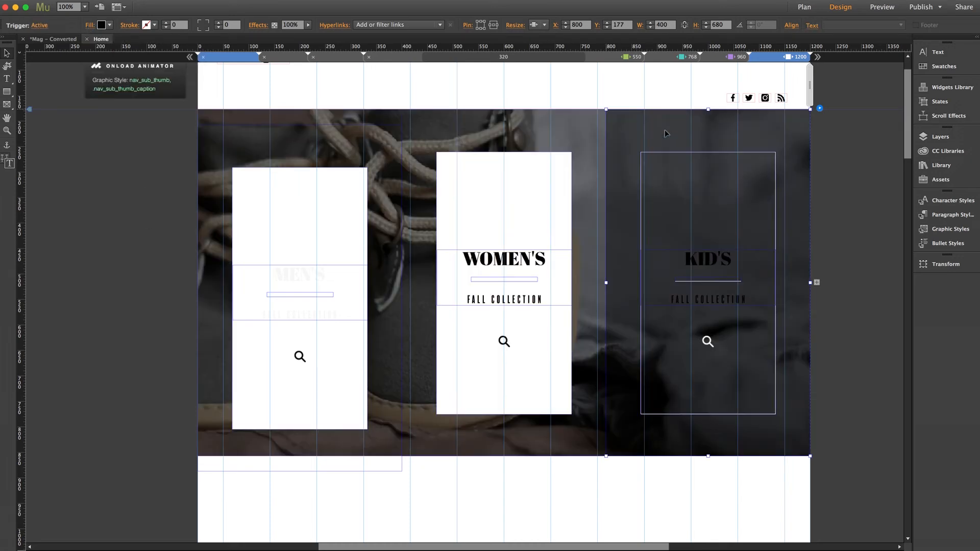
left_click(283, 145)
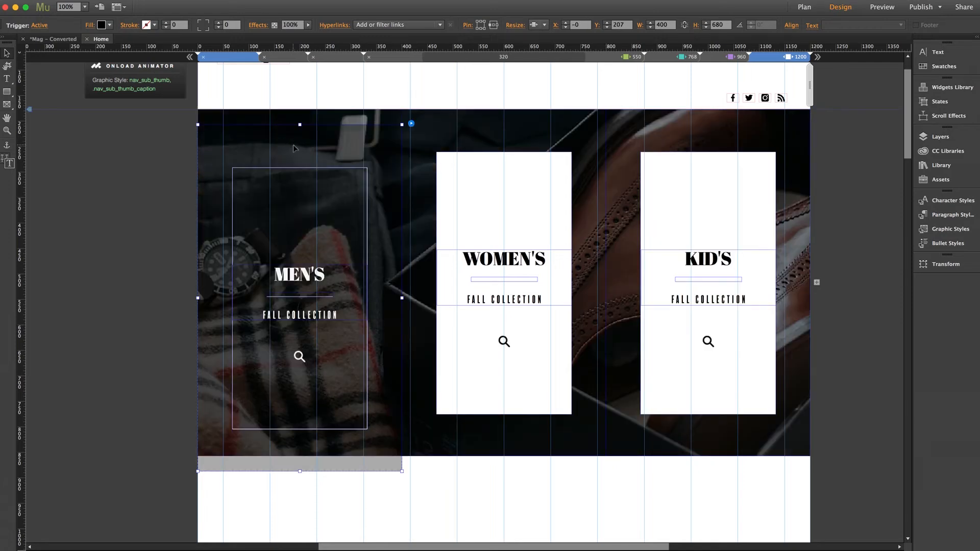
Move the MEN'S trigger back up to Y 177 so it lines up with the slider's upper edge.
left_click_drag(293, 145, 293, 135)
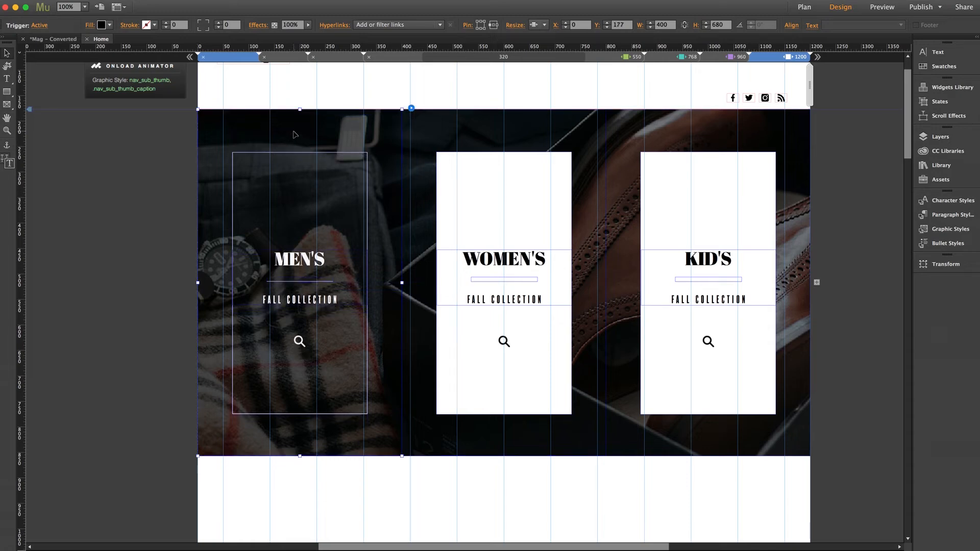
left_click(167, 178)
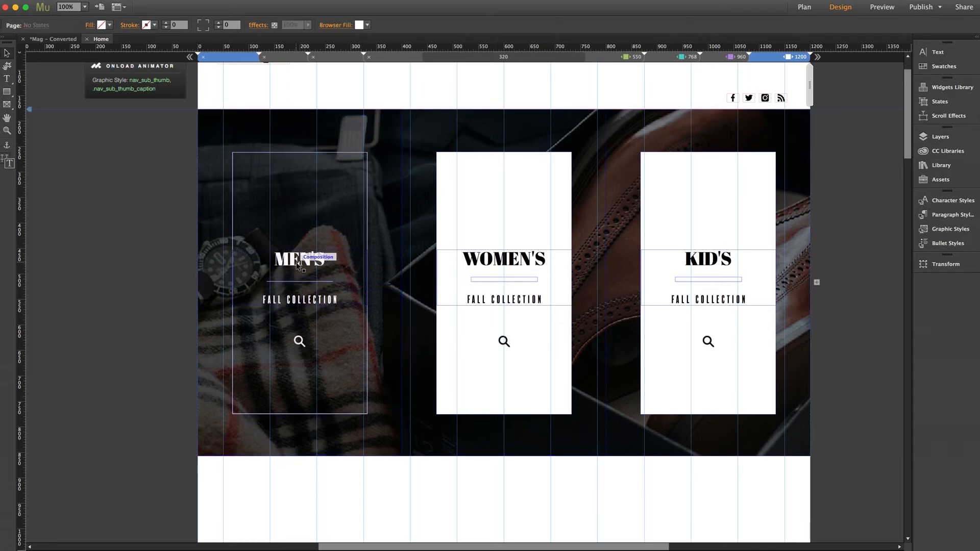
Examine the text formatting of the MEN'S heading and the FALL COLLECTION line in the desktop slider.
left_click(306, 265)
left_click(306, 264)
double_click(299, 259)
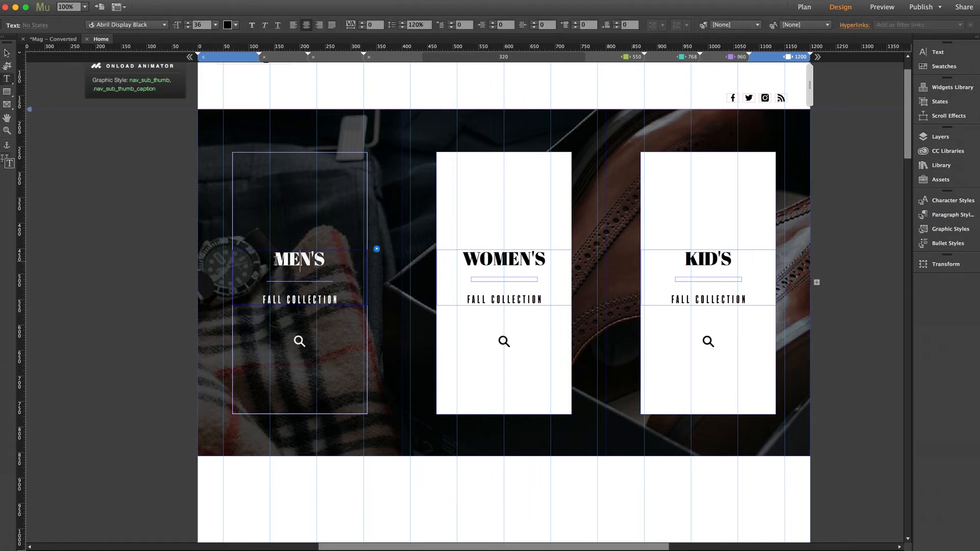
left_click_drag(275, 259, 314, 260)
left_click_drag(268, 300, 332, 299)
left_click(331, 263)
left_click(8, 53)
left_click(74, 266)
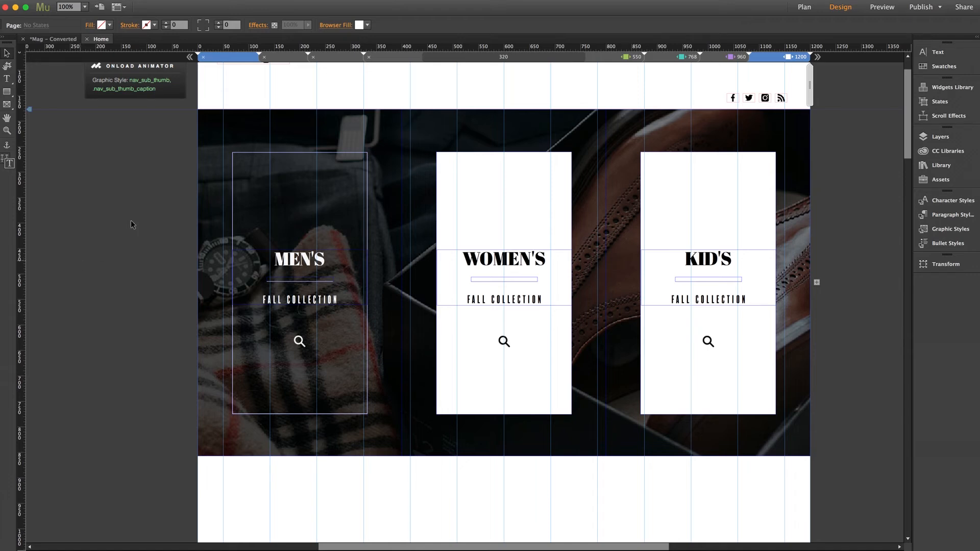
At the 960 breakpoint, move the Recent Articles heading and the content beneath it down to Y 1375.
left_click(731, 57)
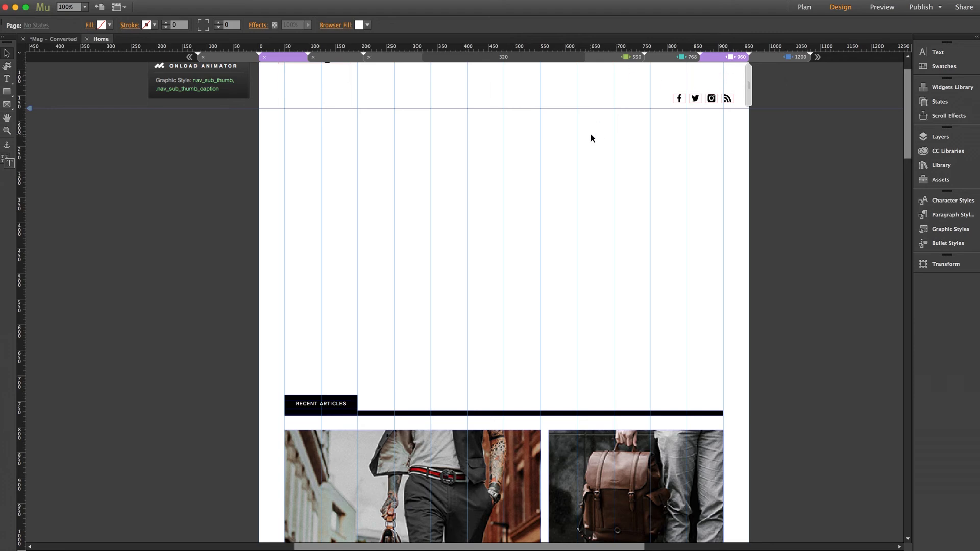
scroll(160, 229, "down", 10)
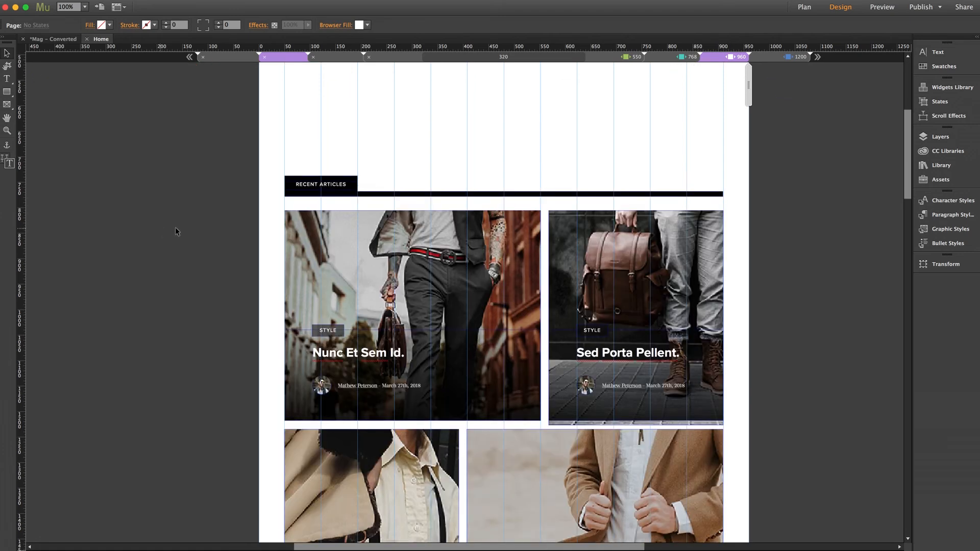
left_click(338, 147)
left_click_drag(29, 143, 31, 469)
scroll(102, 289, "up", 12)
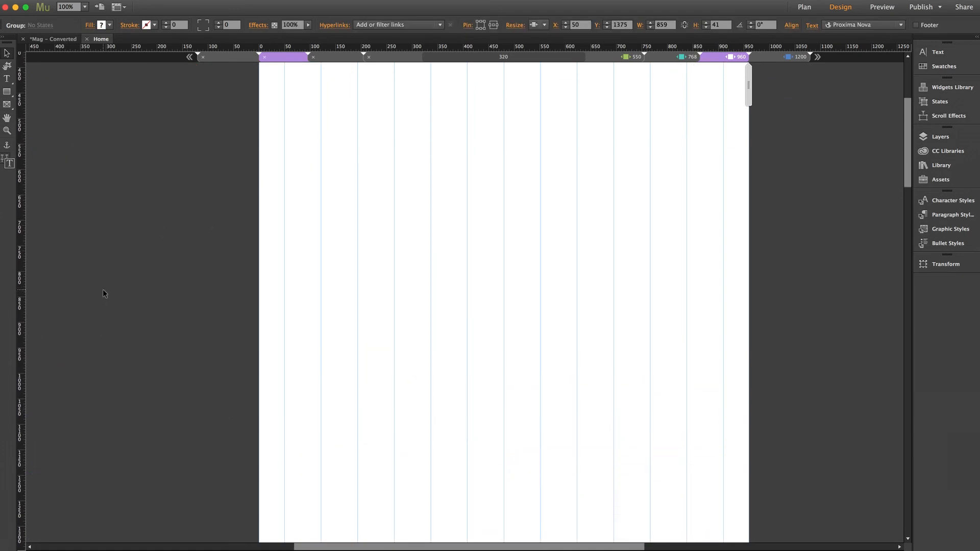
Place the Category Hero - Tablet & Mobile library item directly under the header at Y 175, flush with the page's left edge.
left_click(942, 165)
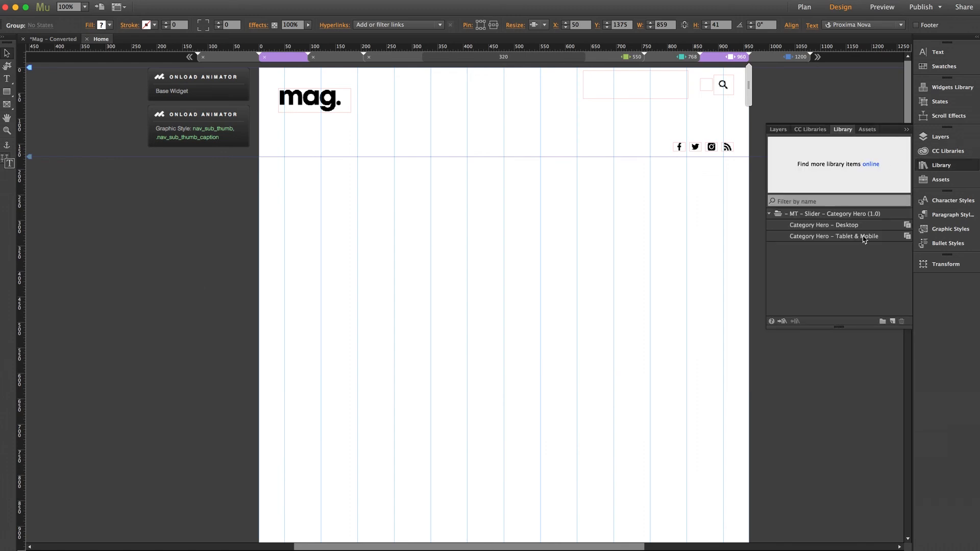
left_click_drag(862, 236, 259, 159)
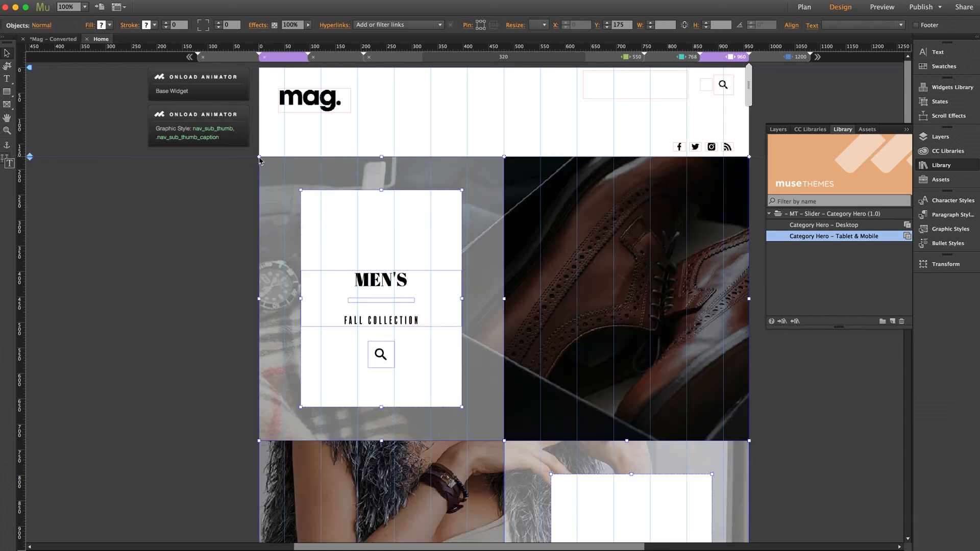
left_click(816, 204)
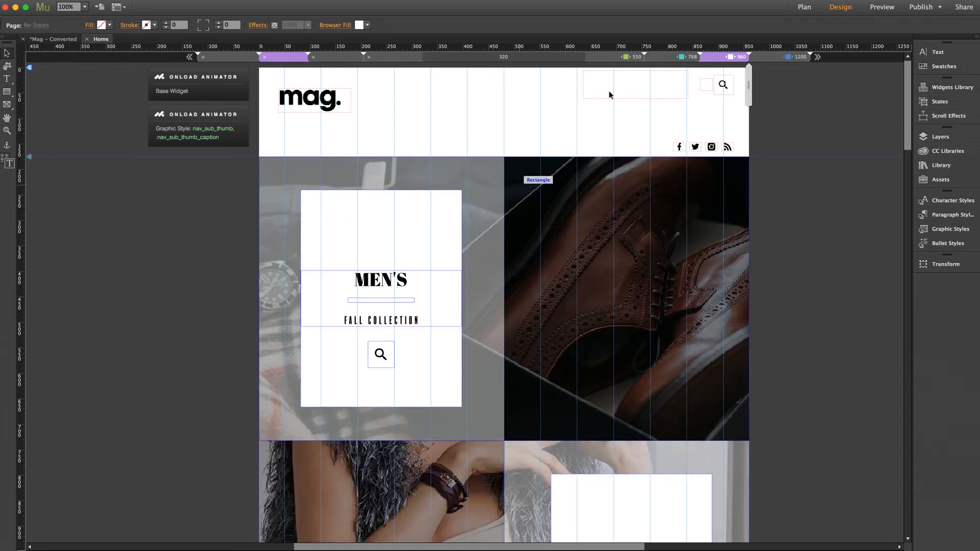
Review the stacked MEN'S and WOMEN'S category sections at the 550 breakpoint.
left_click(626, 59)
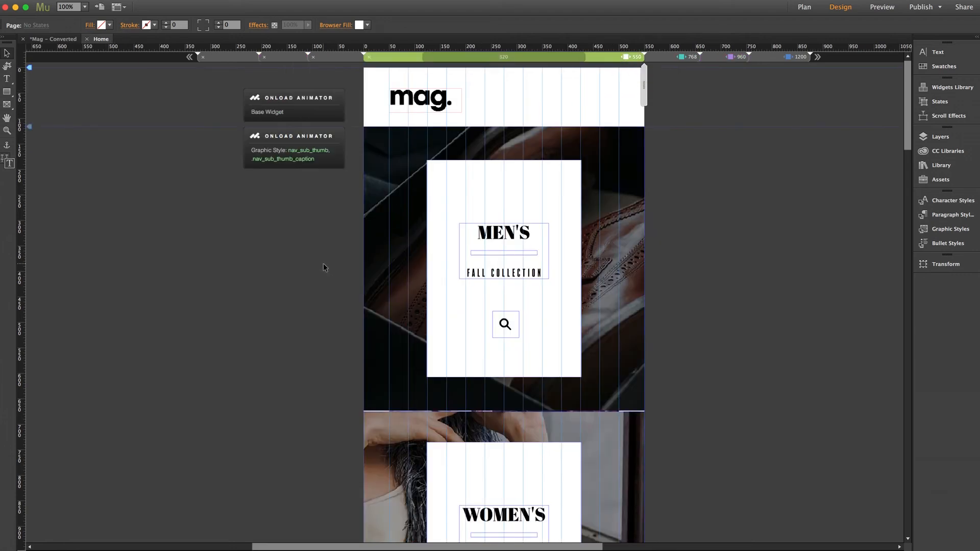
scroll(322, 270, "down", 5)
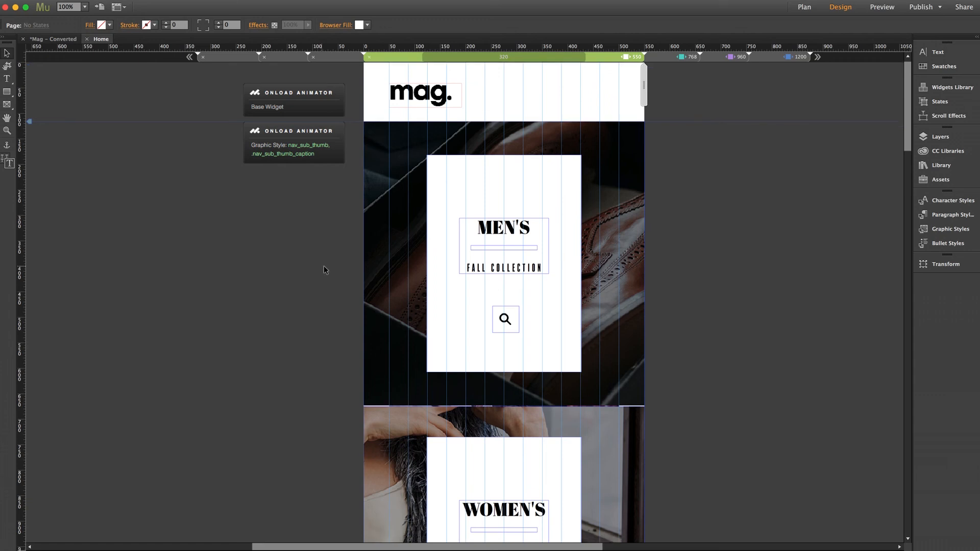
scroll(323, 266, "down", 2)
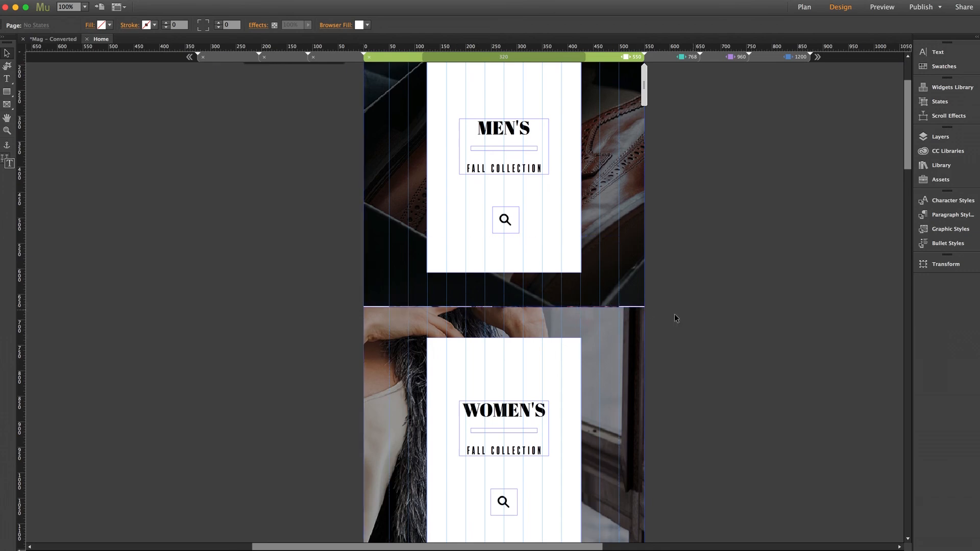
scroll(672, 315, "up", 5)
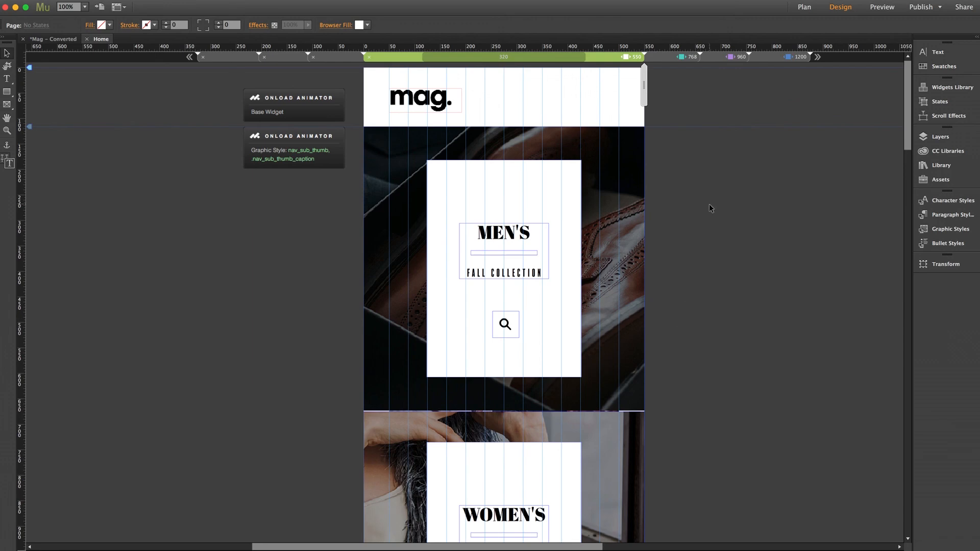
At the 960 breakpoint, inspect the MEN'S section's state button, background rectangle's fill image and half-width overlay rectangle.
left_click(723, 57)
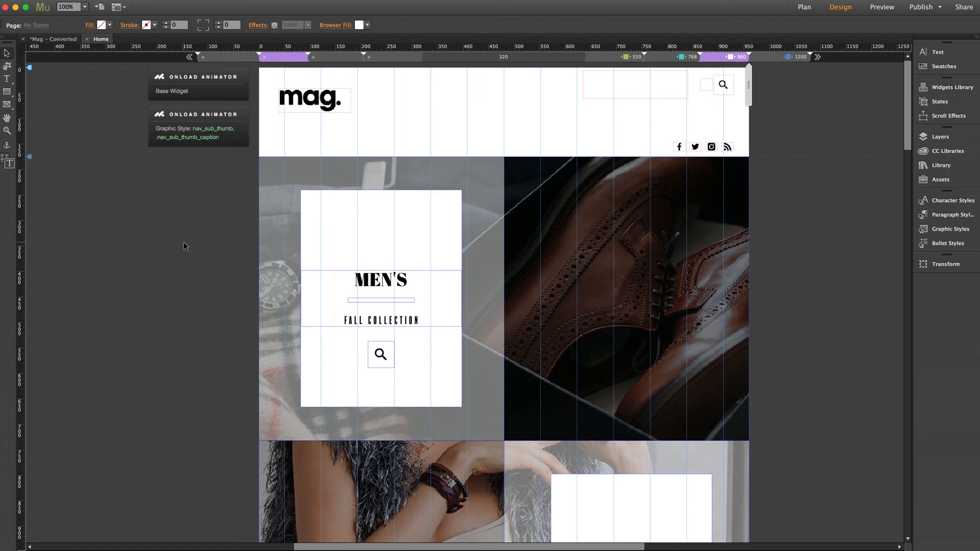
scroll(184, 241, "down", 2)
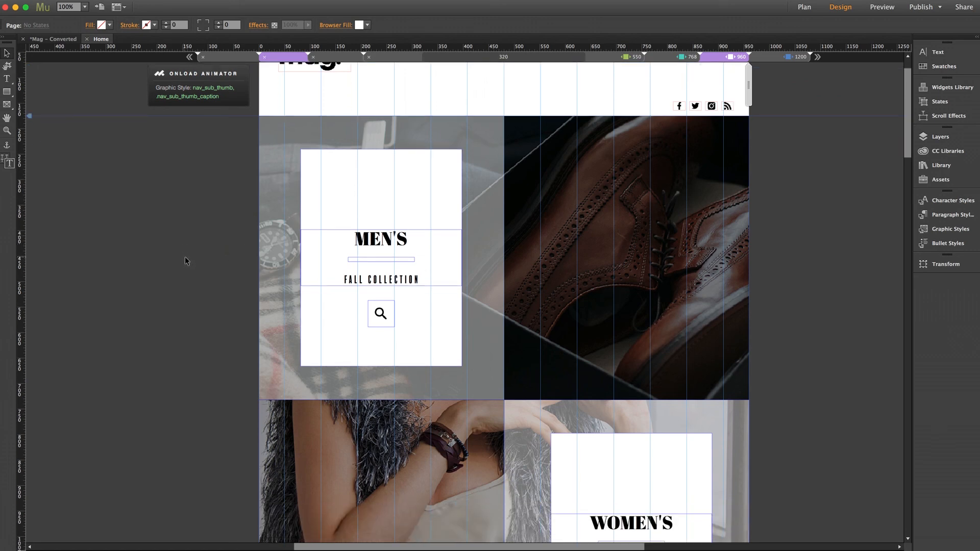
left_click(380, 314)
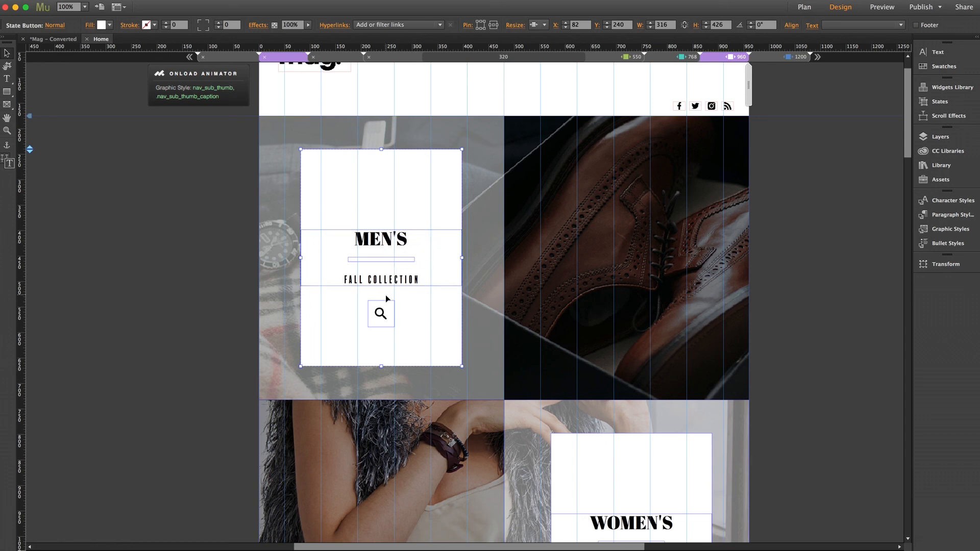
left_click(618, 185)
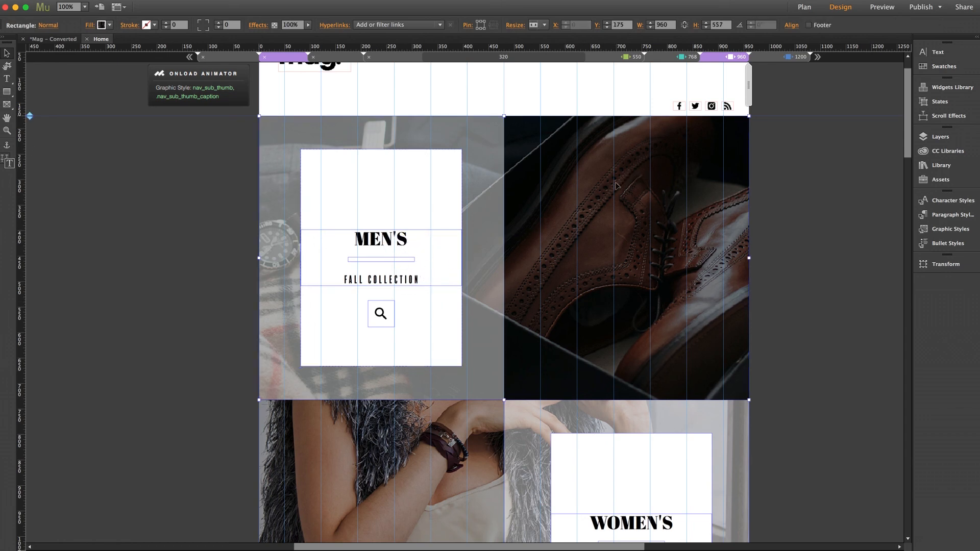
left_click(90, 25)
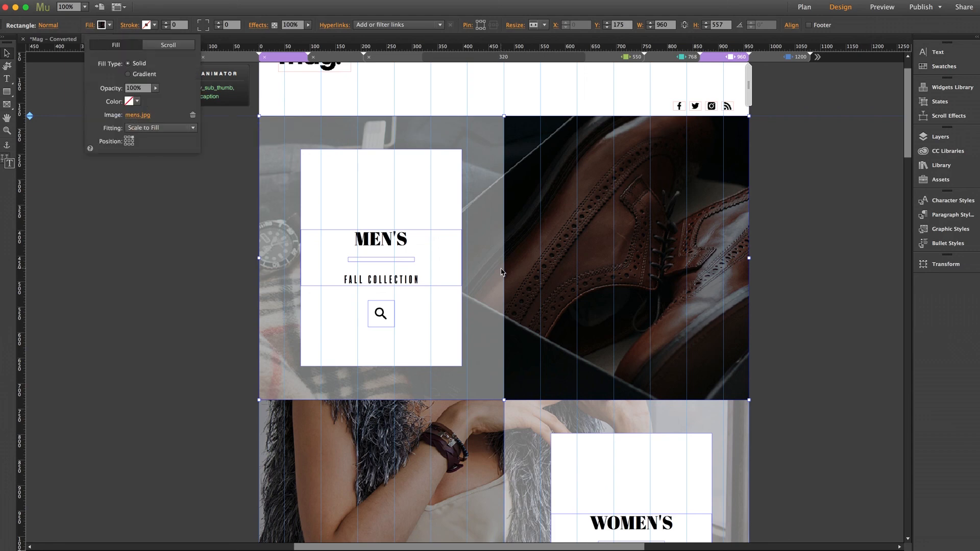
left_click(407, 135)
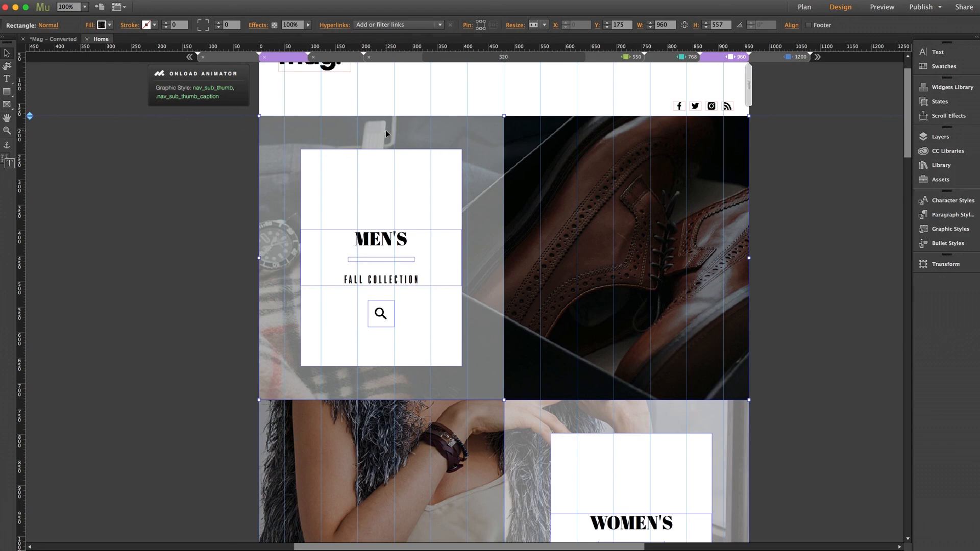
left_click(220, 157)
left_click(266, 163)
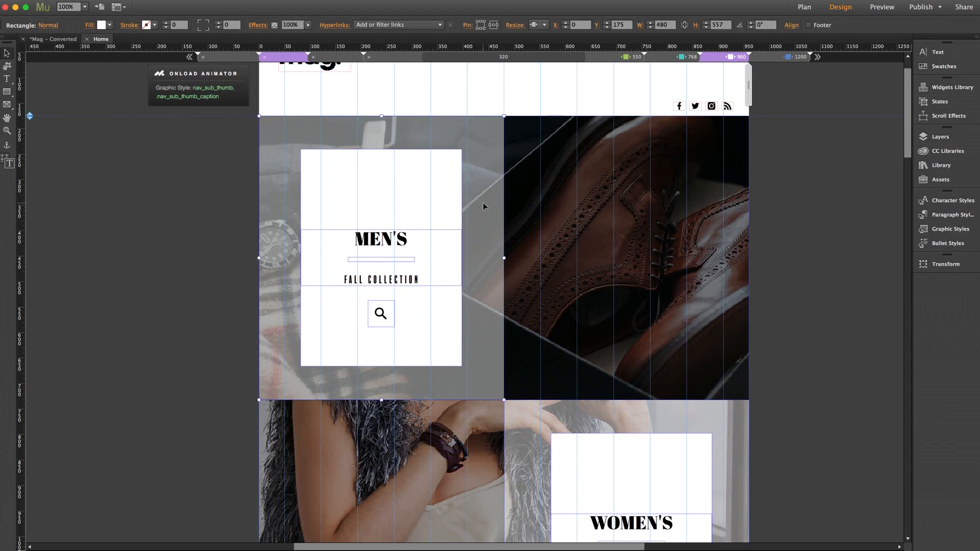
left_click(221, 266)
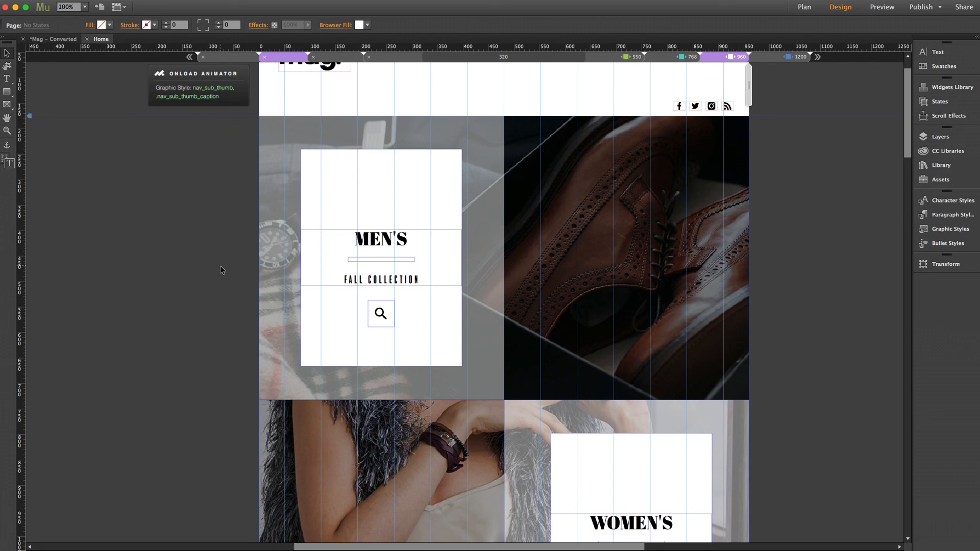
Examine the text formatting of the MEN'S heading and FALL COLLECTION line in the tablet version at the 960 breakpoint.
left_click(377, 242)
double_click(376, 242)
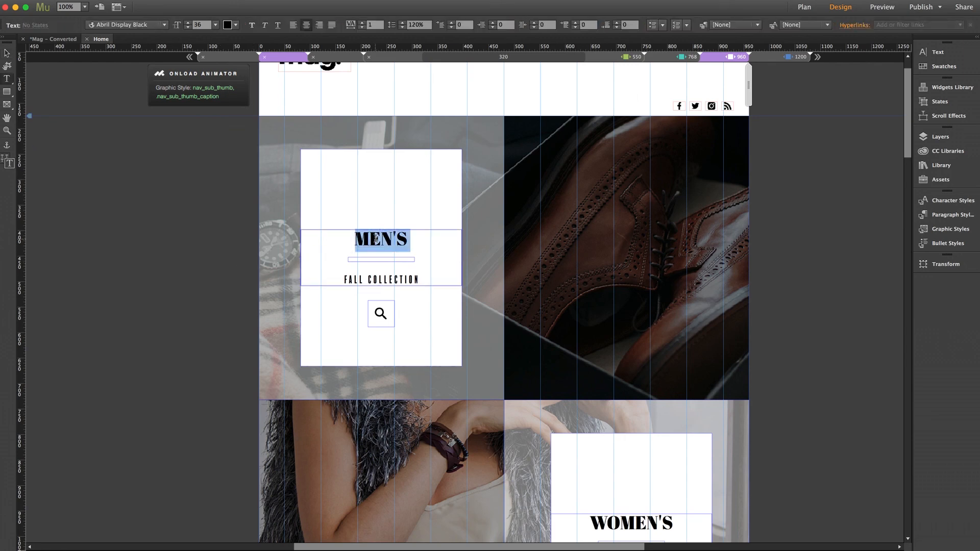
left_click_drag(351, 280, 416, 279)
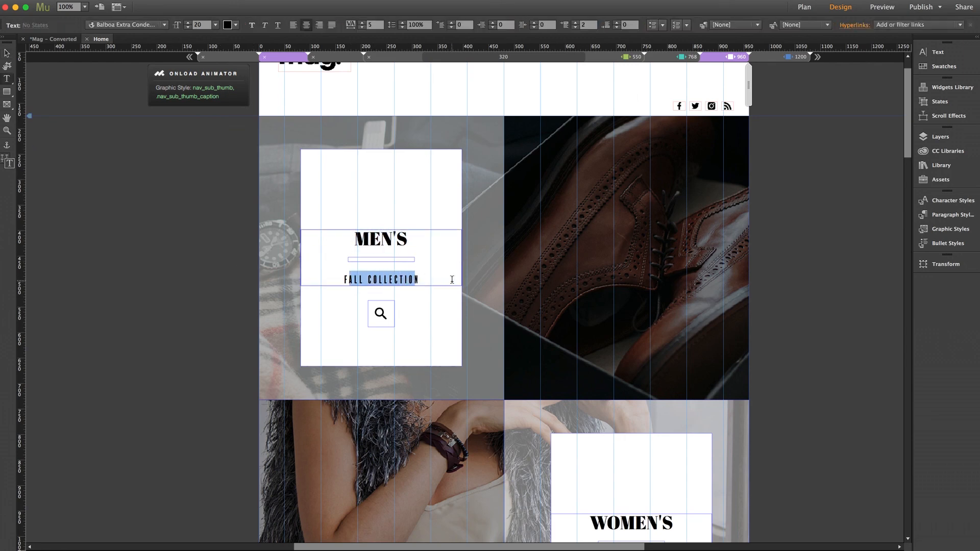
left_click(7, 52)
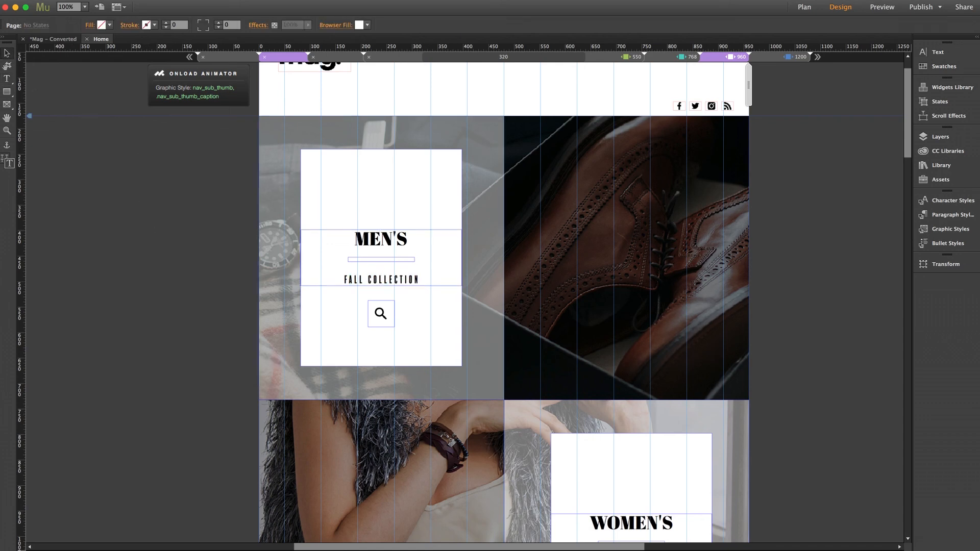
Preview the Home page in the browser.
key("super+shift+e")
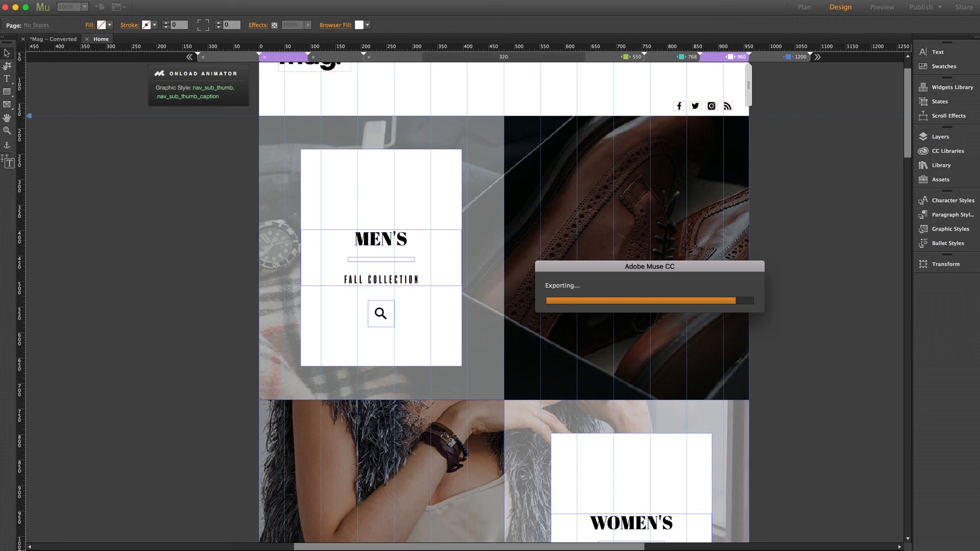